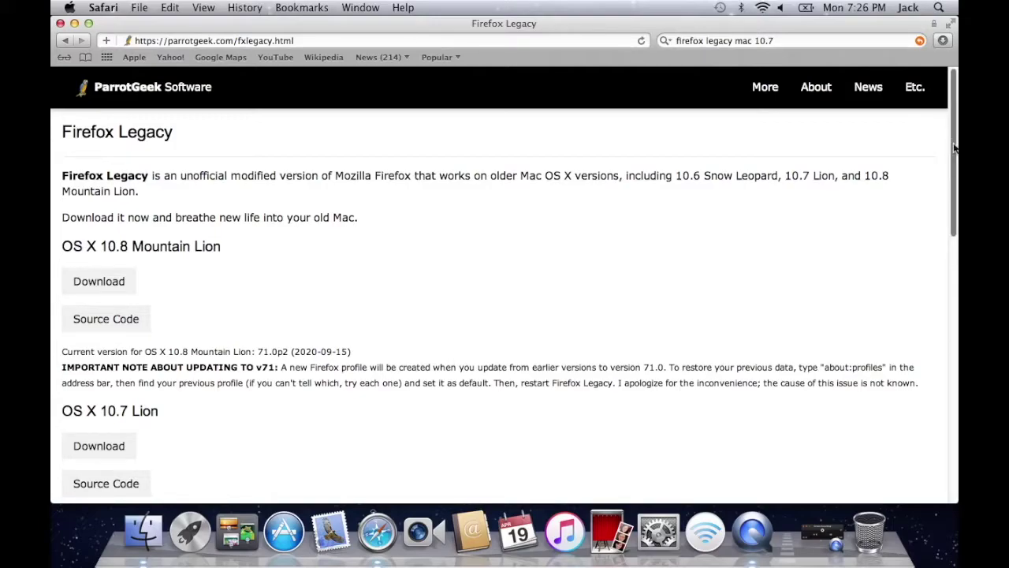
Scroll down the ParrotGeek Firefox Legacy page to the language packs and Known Issues list
scroll(954, 148, "down", 1)
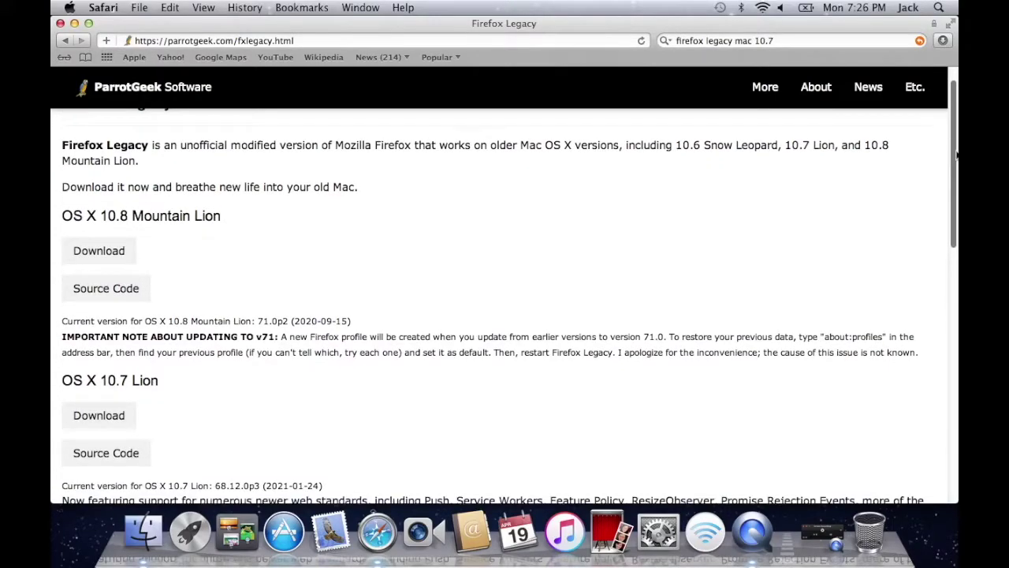
scroll(956, 158, "down", 1)
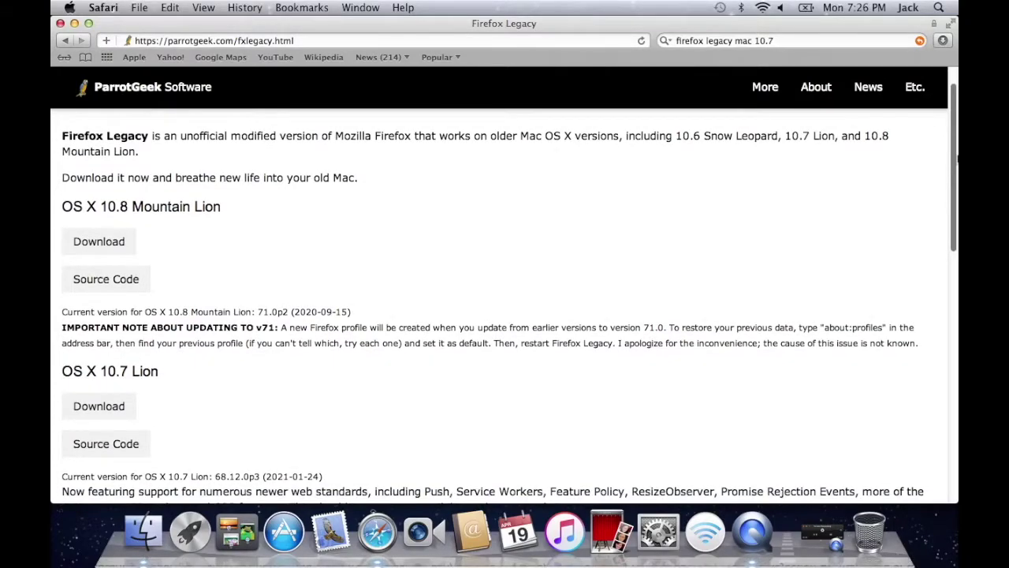
scroll(957, 158, "down", 2)
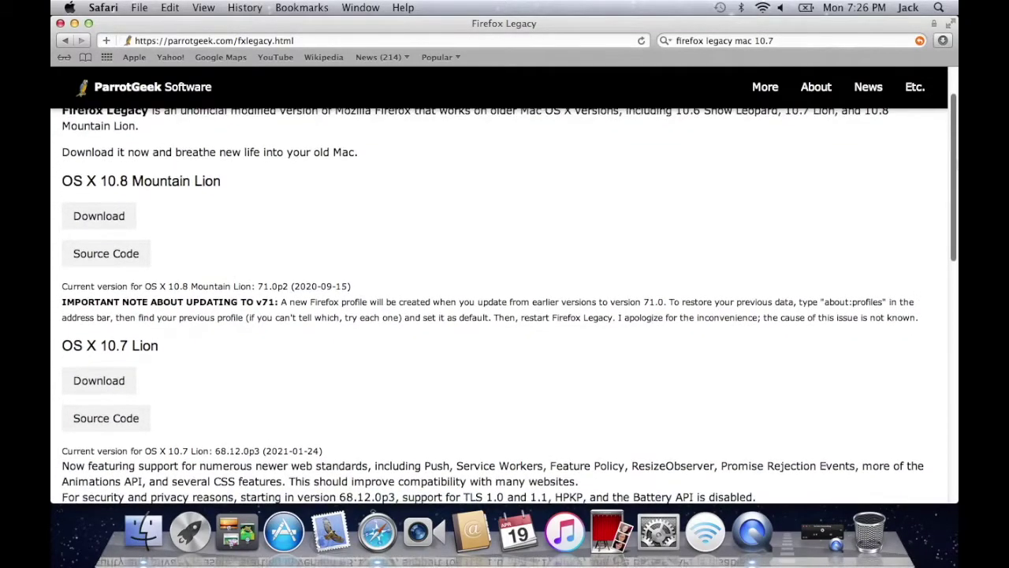
scroll(505, 300, "down", 2)
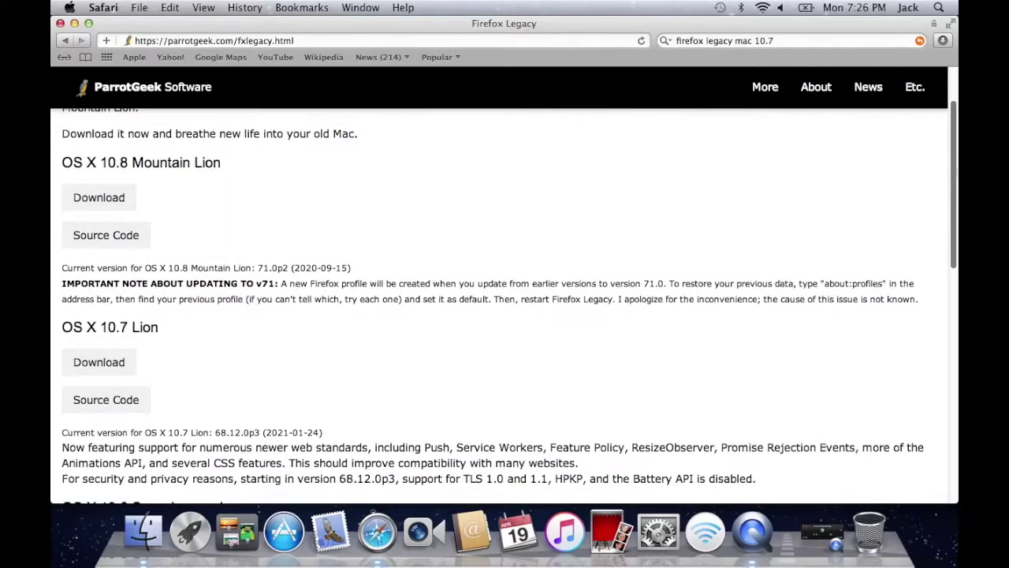
scroll(504, 300, "down", 3)
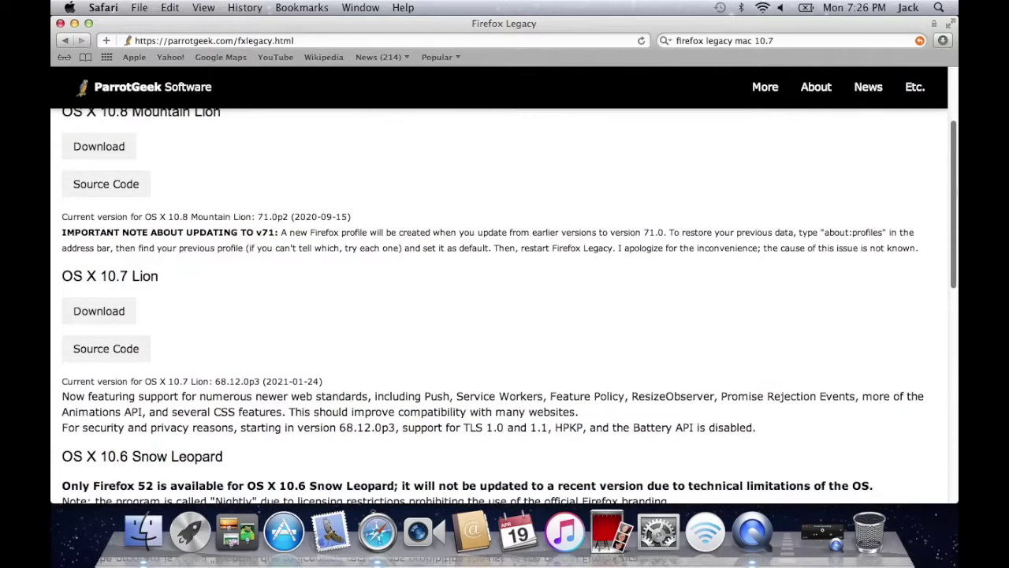
scroll(505, 300, "down", 4)
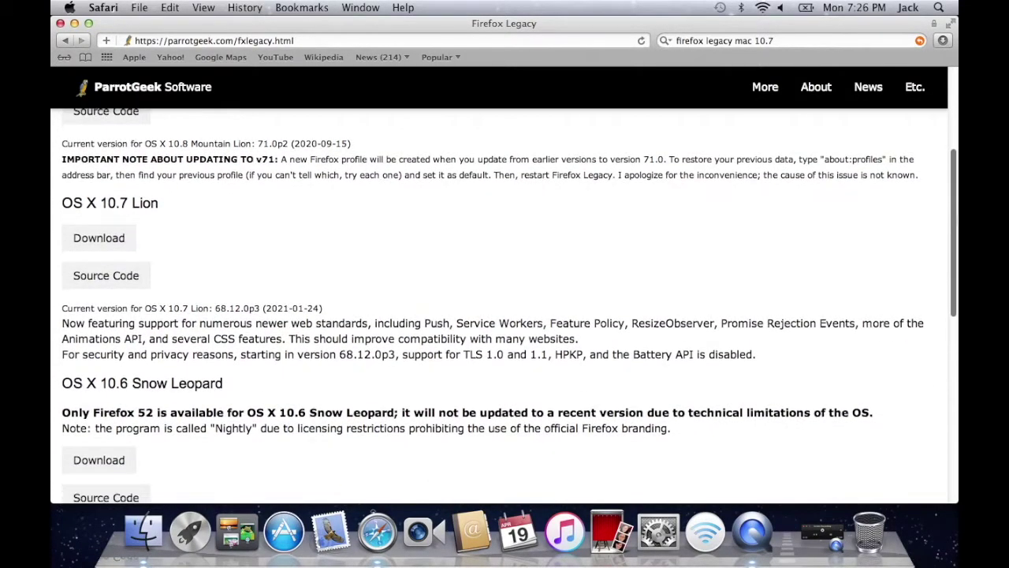
scroll(956, 234, "down", 2)
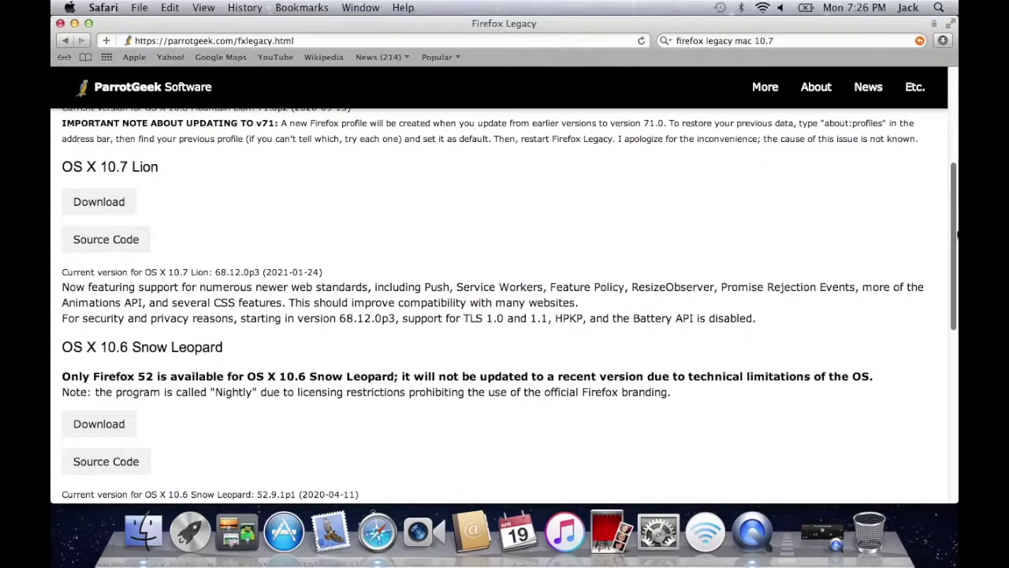
left_click_drag(956, 234, 945, 370)
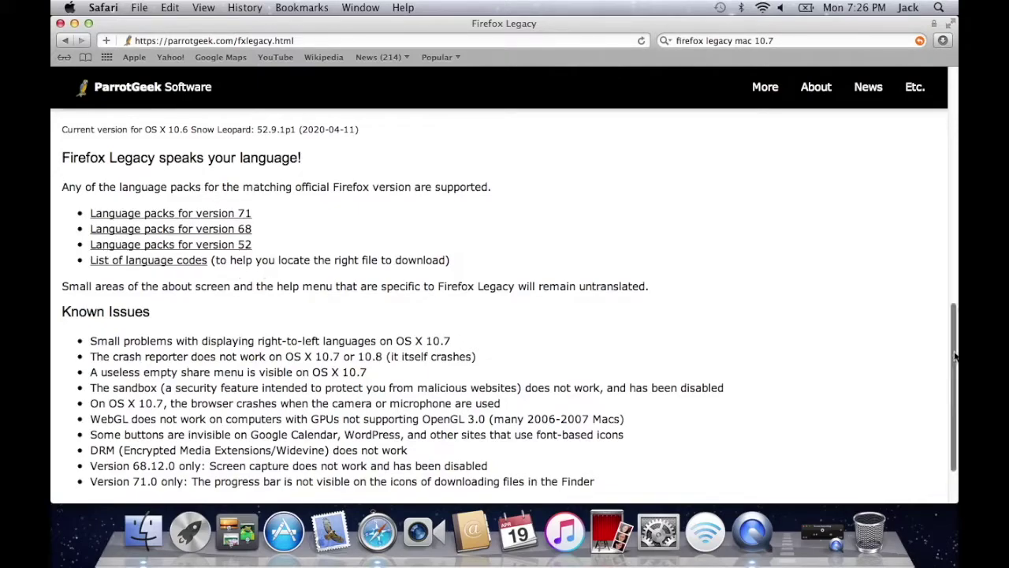
Scroll back up to the OS X 10.8, 10.7 and 10.6 download sections at the page top
left_click_drag(954, 357, 951, 388)
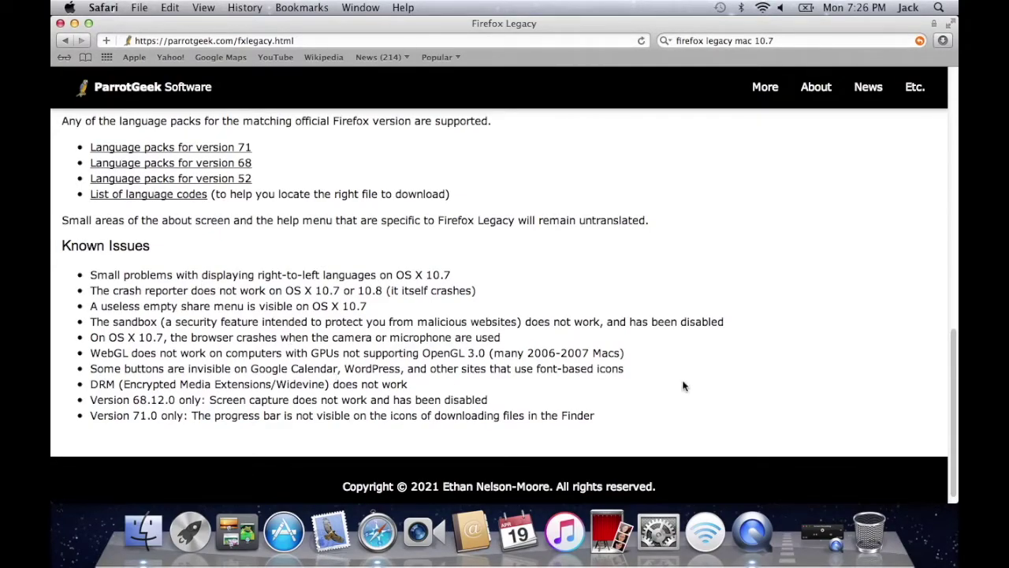
scroll(954, 413, "up", 5)
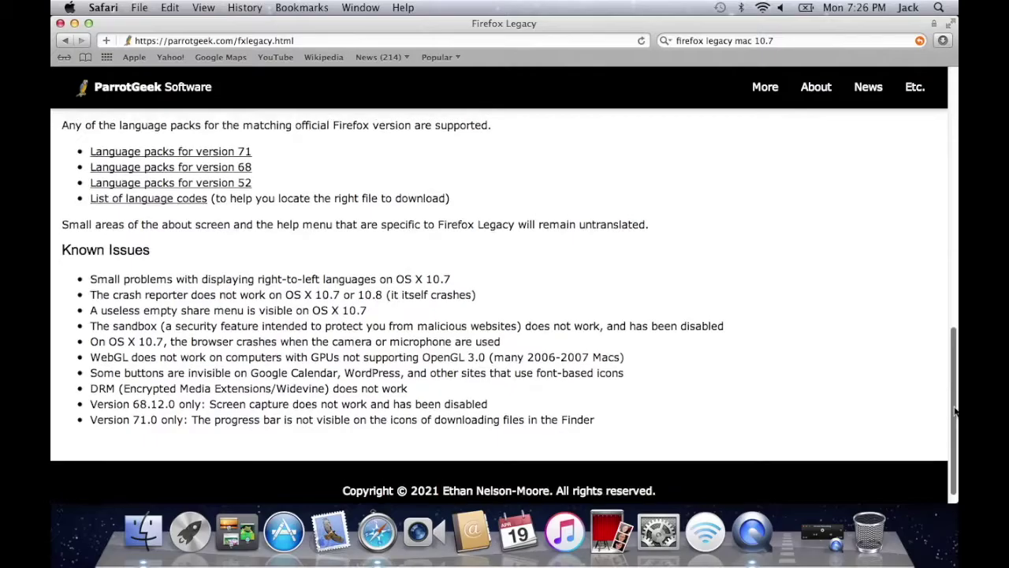
scroll(455, 316, "up", 15)
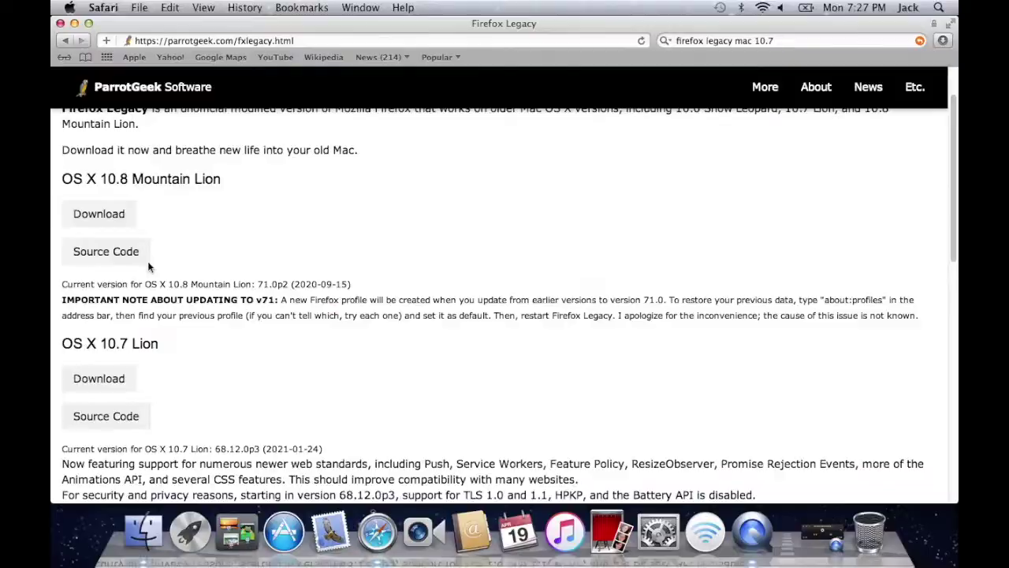
scroll(956, 227, "down", 1)
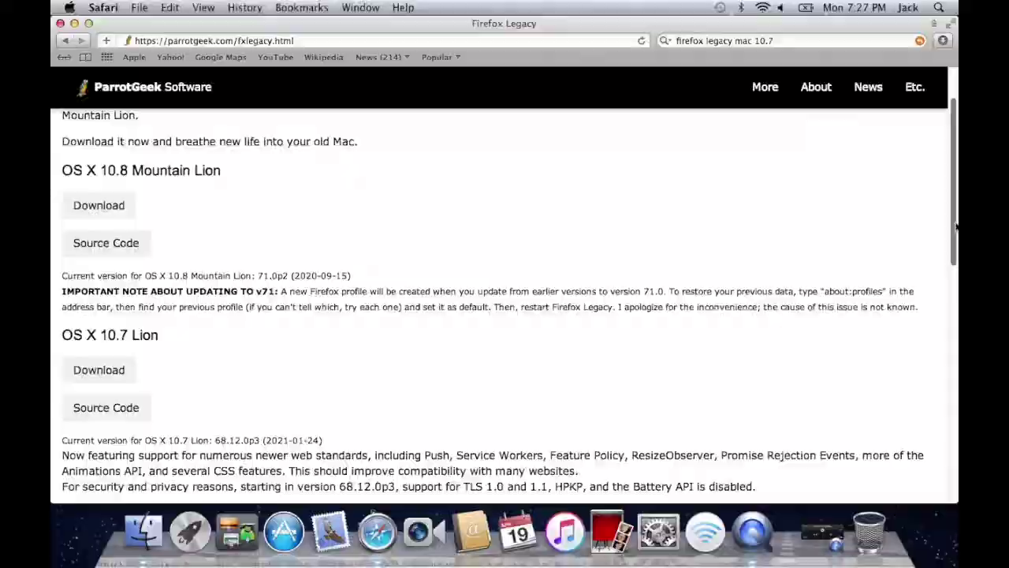
scroll(956, 227, "down", 5)
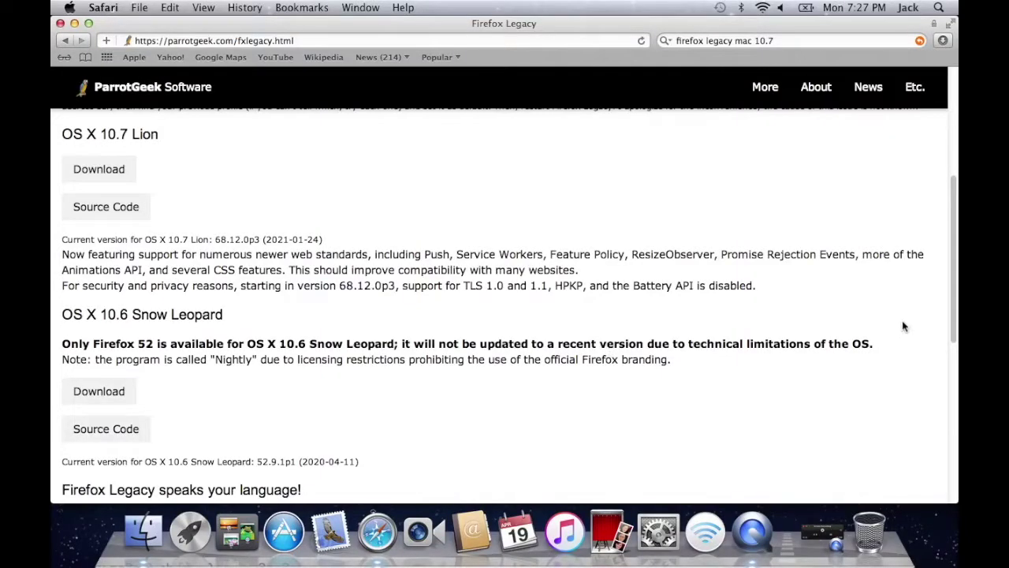
scroll(954, 316, "up", 1)
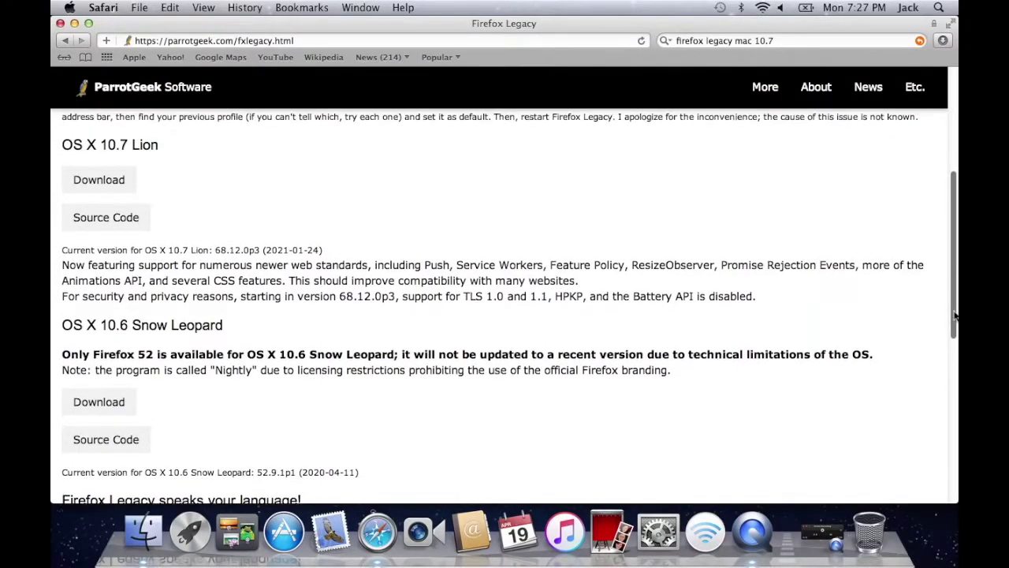
left_click_drag(954, 315, 956, 257)
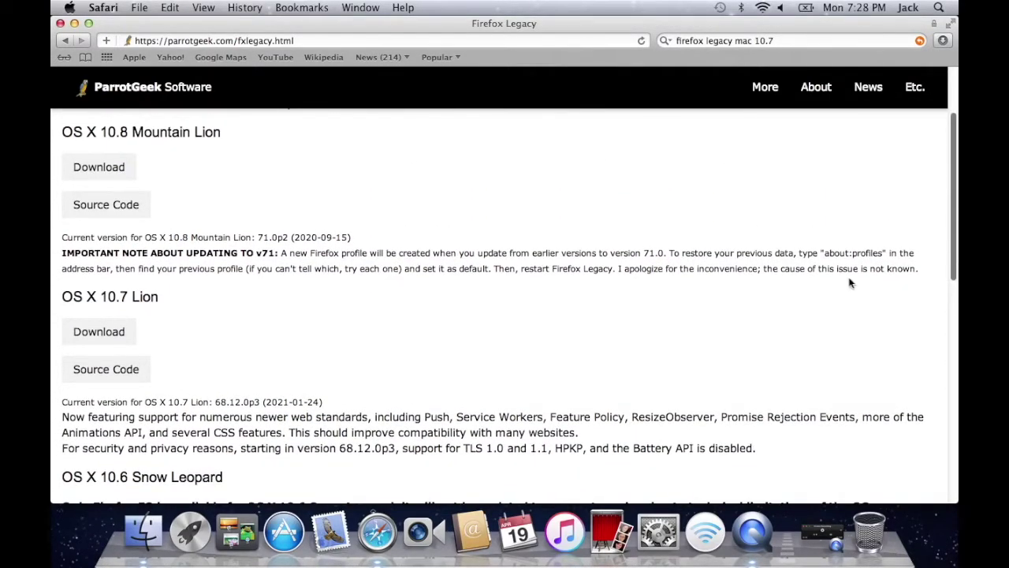
scroll(187, 282, "up", 3)
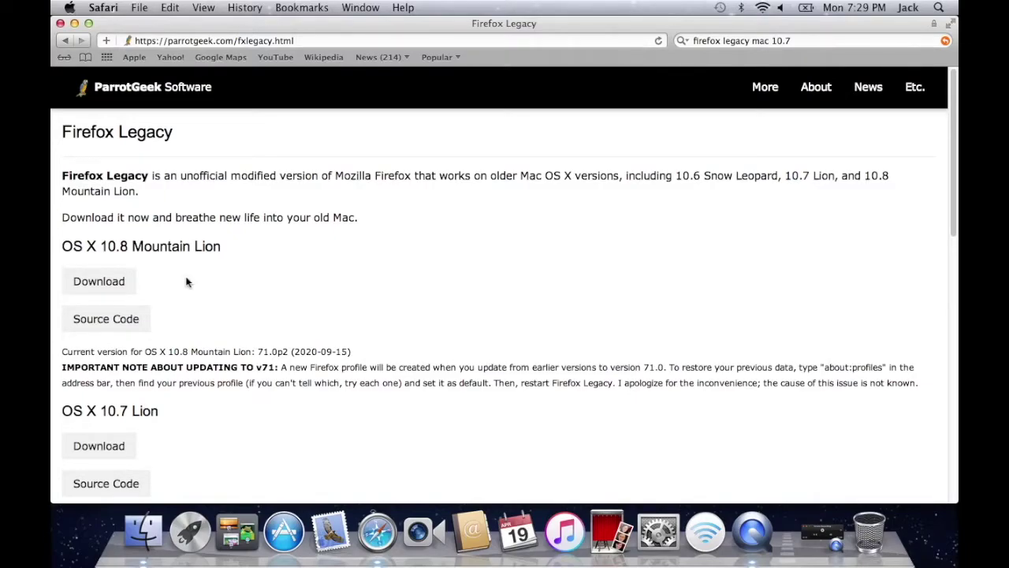
Download the OS X 10.7 Lion Firefox Legacy build (69.1 MB), confirm it finished, then switch to Finder
scroll(186, 282, "down", 5)
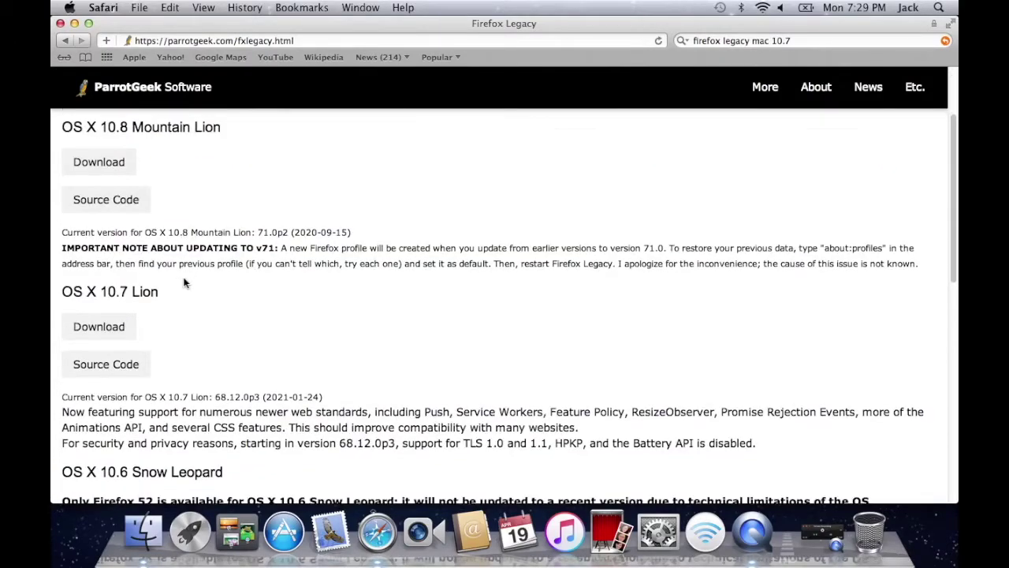
left_click(108, 320)
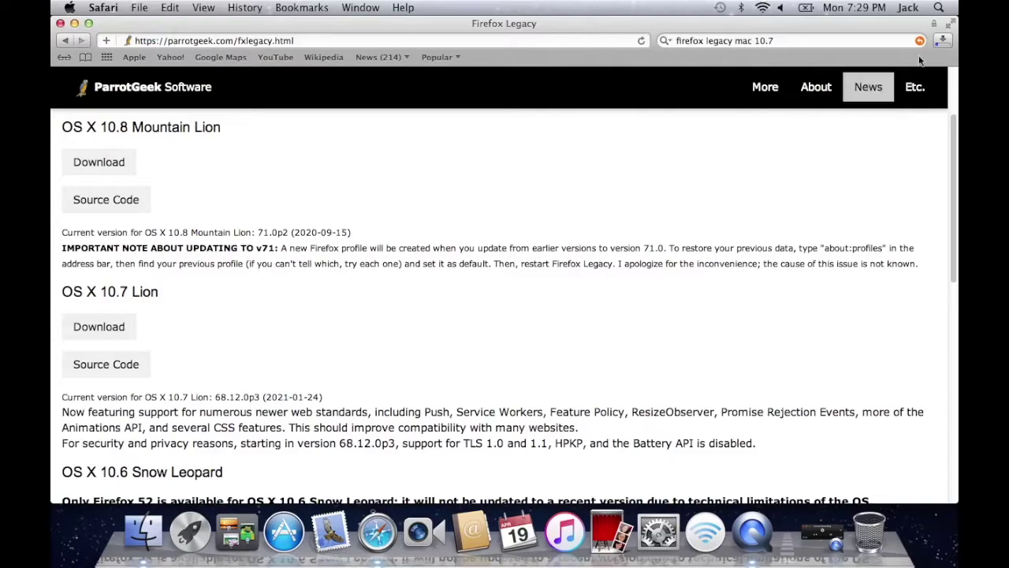
left_click(942, 41)
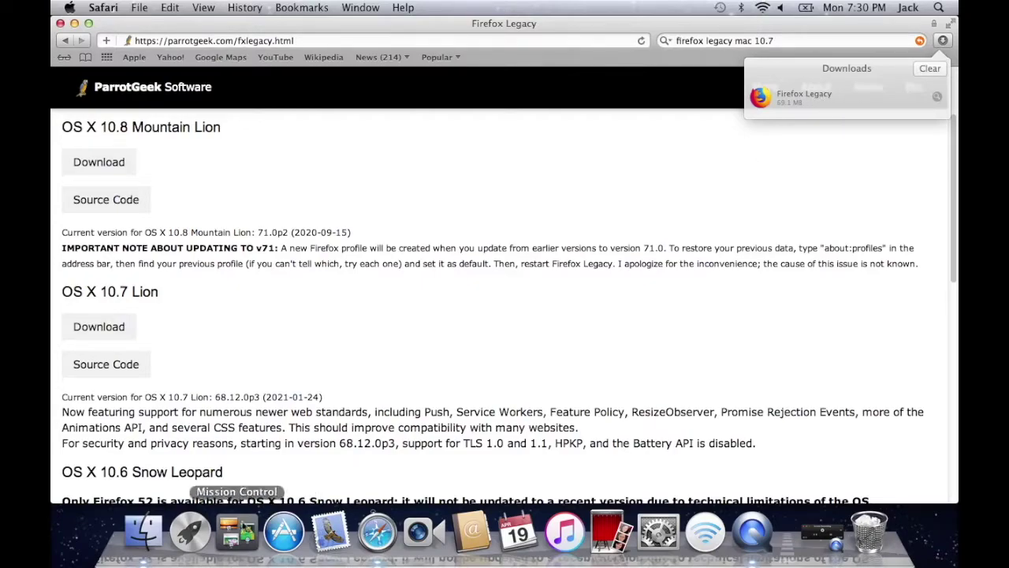
left_click(157, 534)
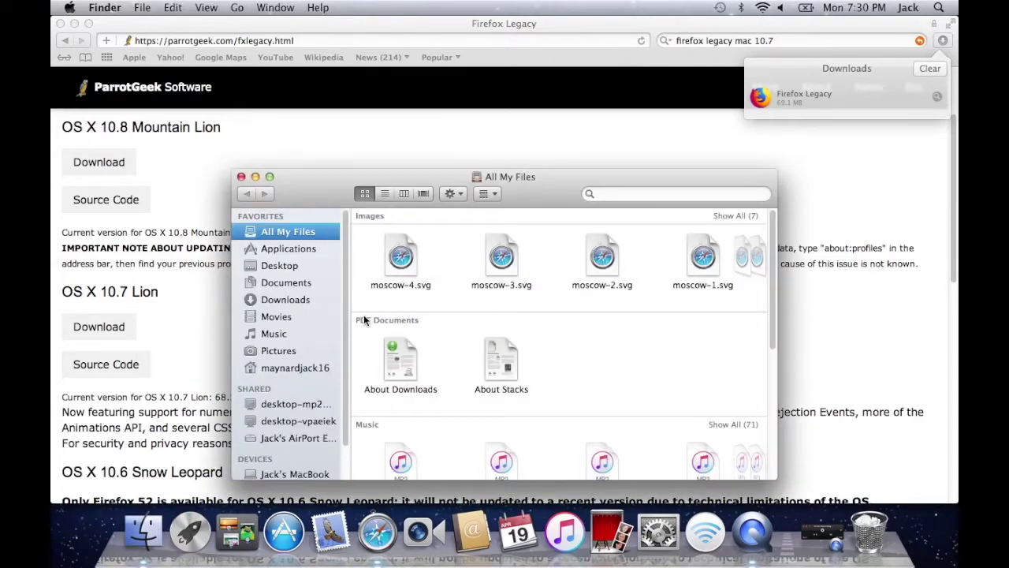
Move the Firefox Legacy app from the Downloads folder into Applications
left_click(303, 303)
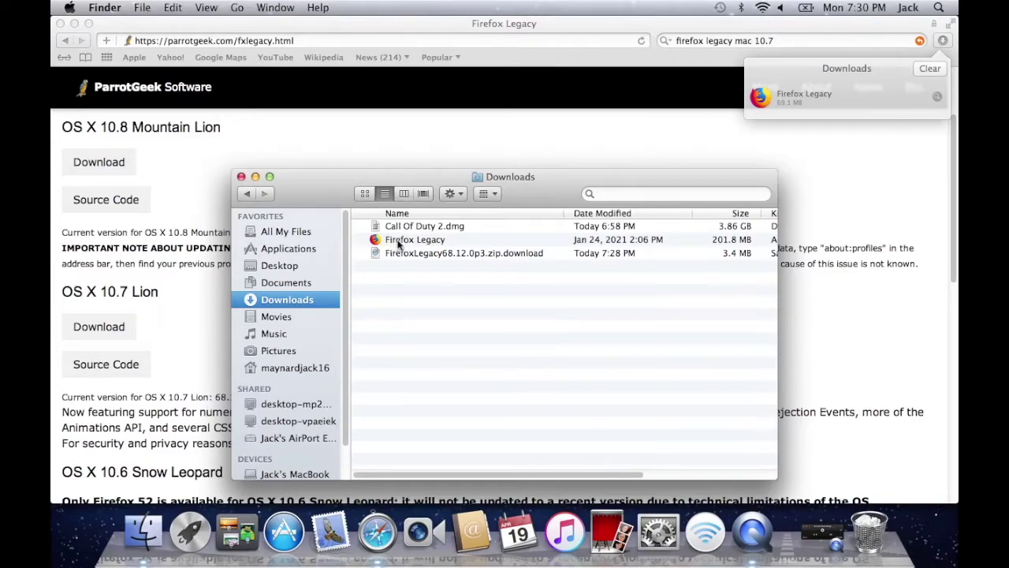
left_click(392, 241)
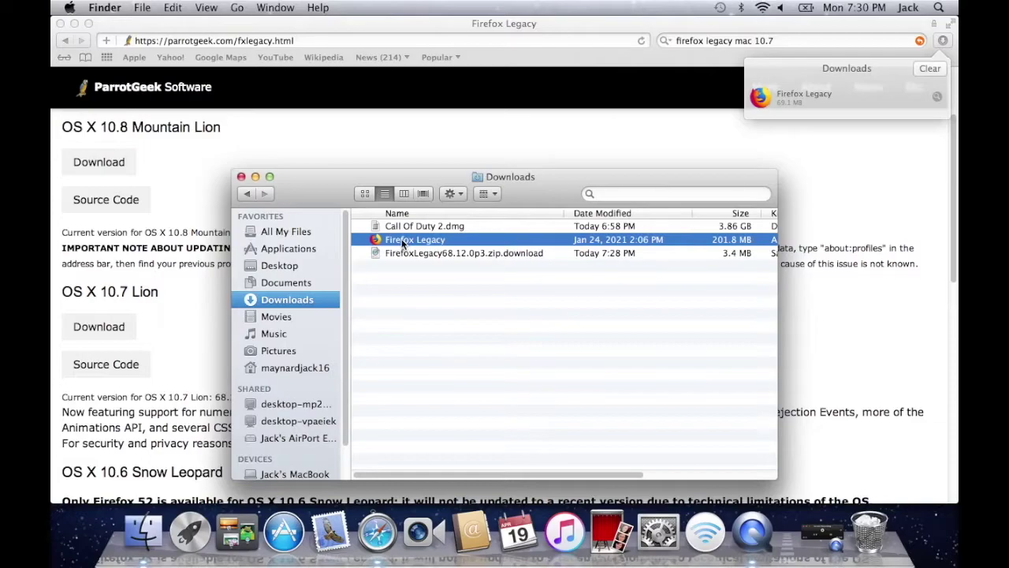
left_click_drag(392, 244, 293, 260)
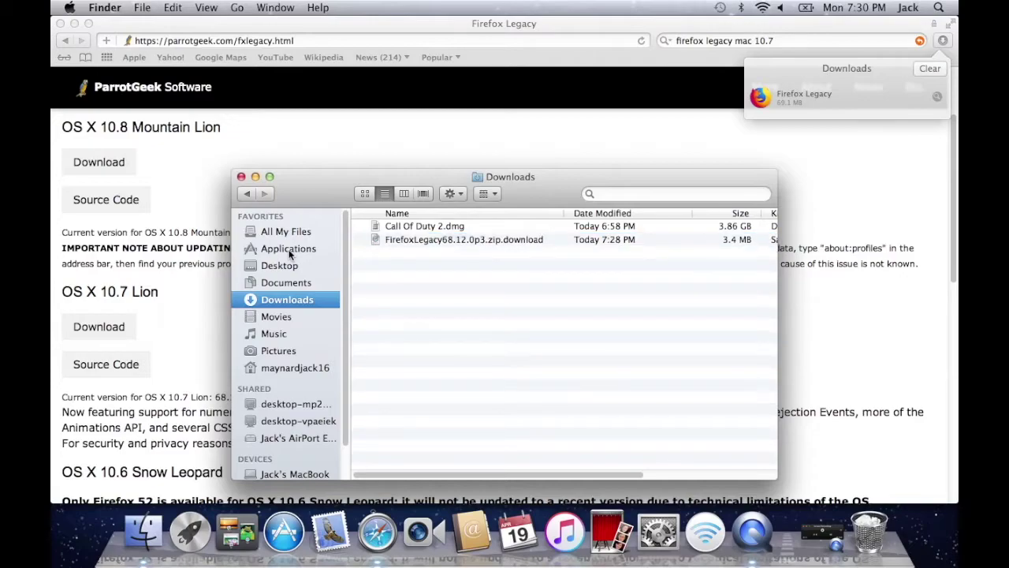
Launch Firefox Legacy from the Applications folder, bringing up the downloaded-from-Internet warning
left_click(290, 251)
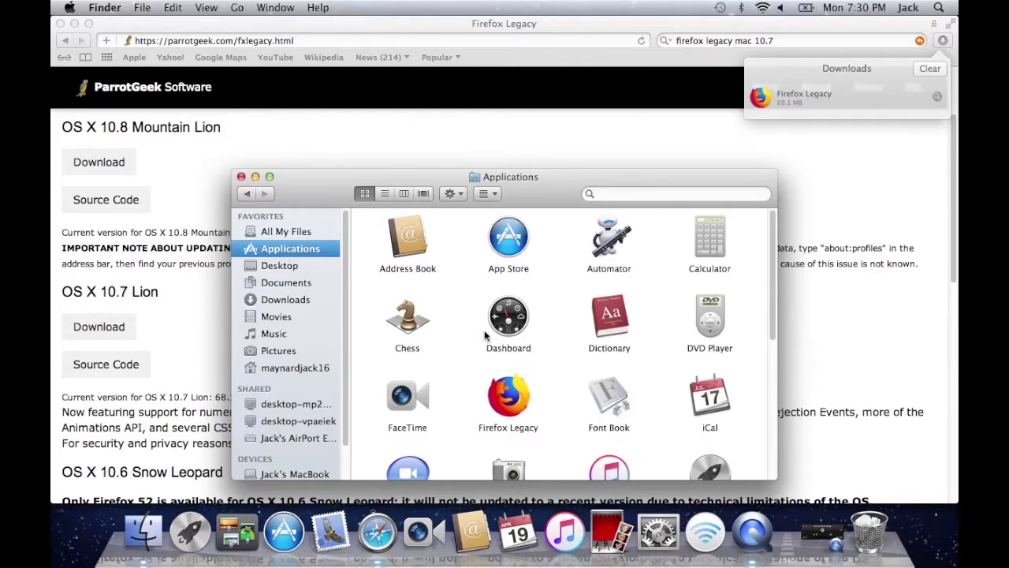
left_click(505, 383)
double_click(505, 384)
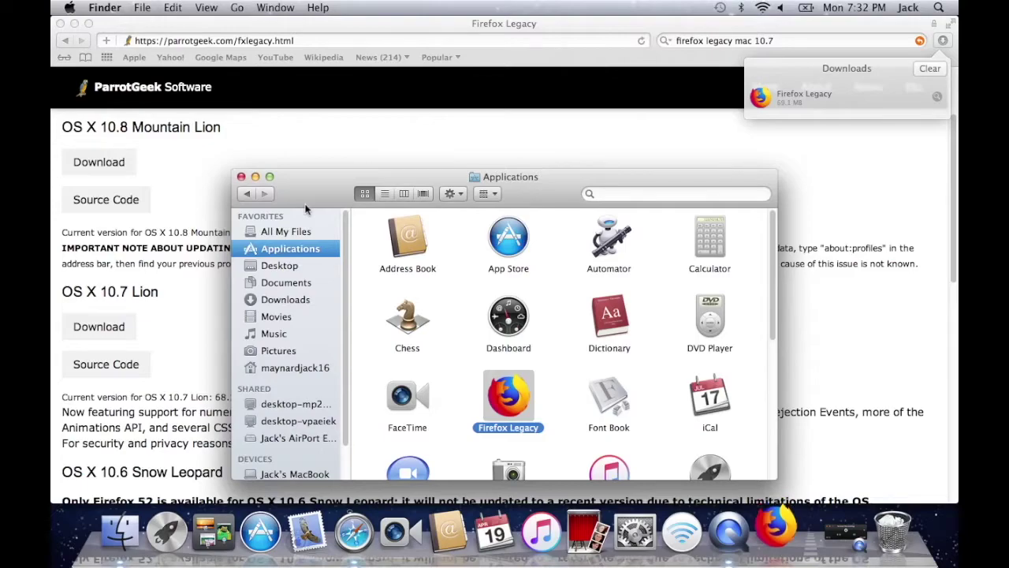
left_click(269, 177)
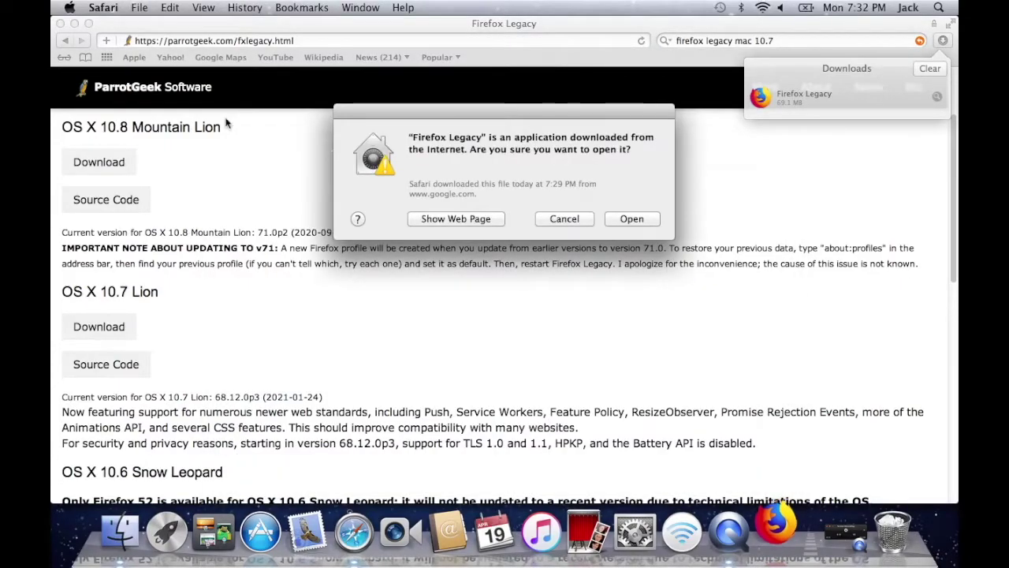
Hide Safari and approve the warning with Open so Firefox Legacy starts on a new tab
key("super+q")
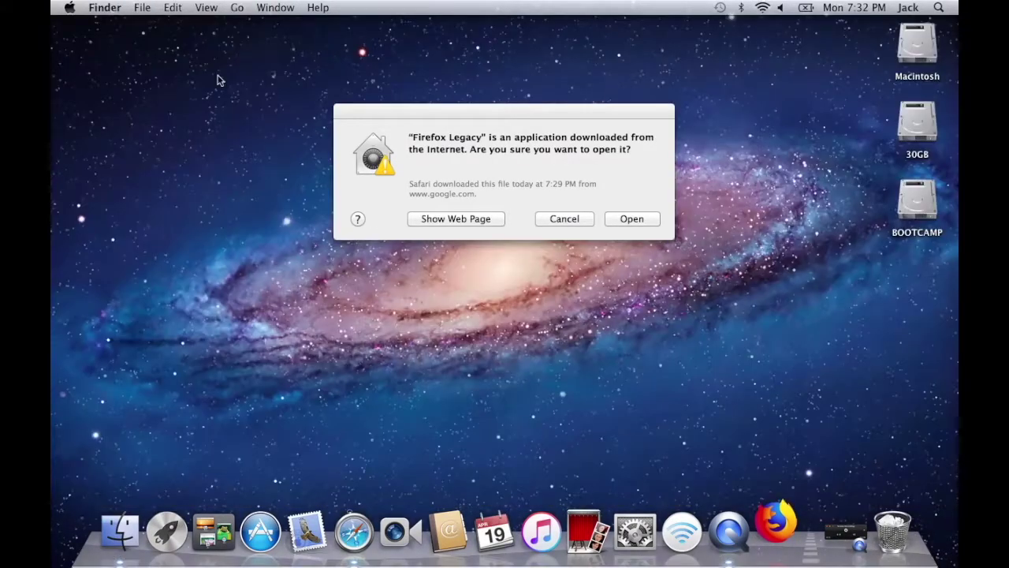
left_click_drag(376, 113, 367, 120)
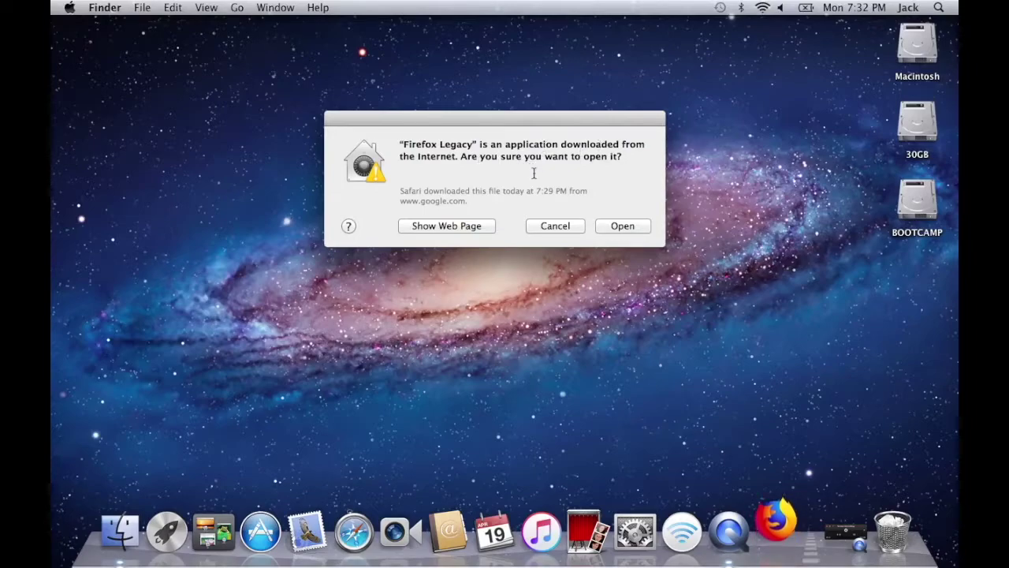
left_click(608, 226)
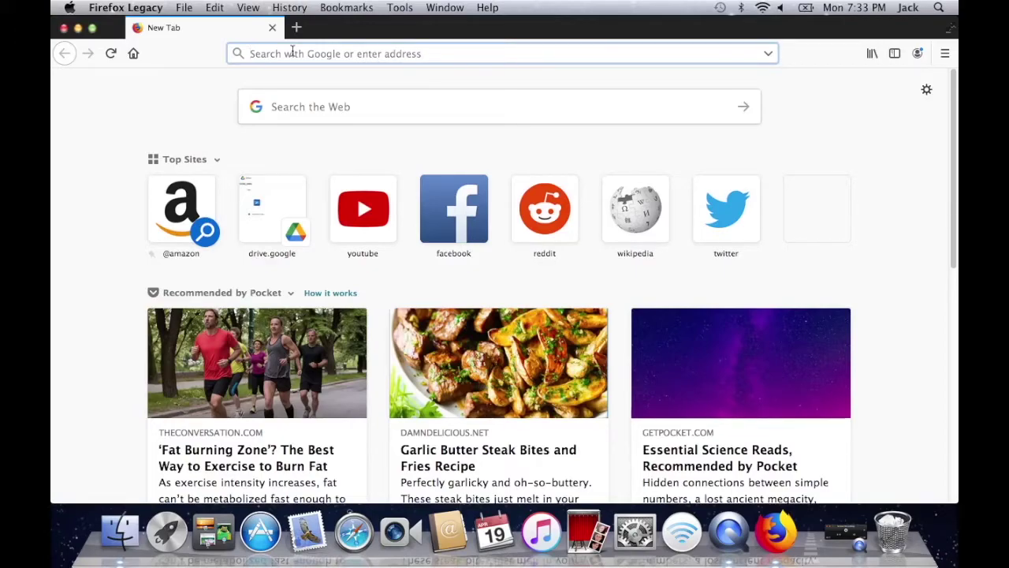
Go to google.com in the Firefox Legacy address bar
left_click(292, 50)
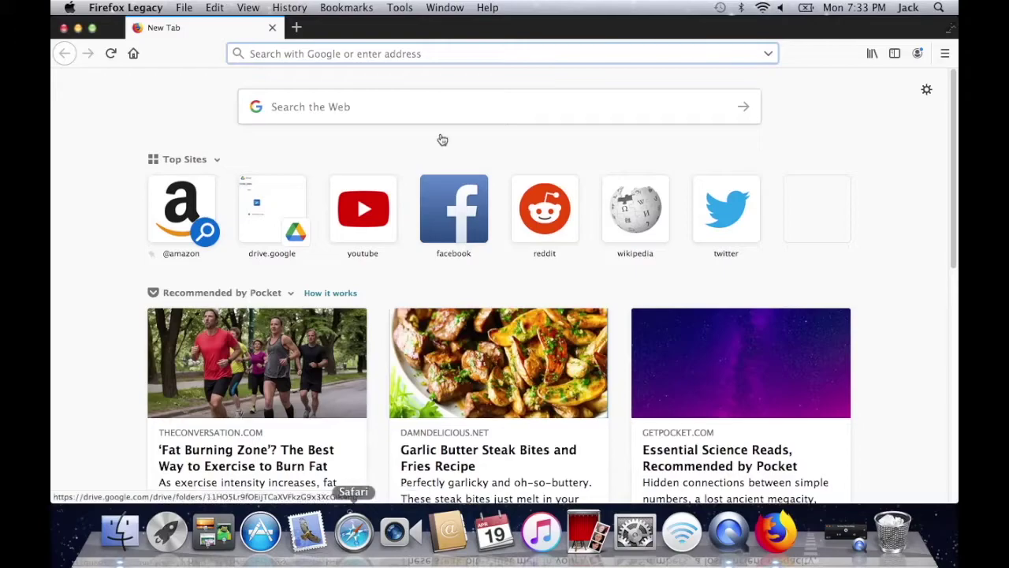
type("google.com")
key("Return")
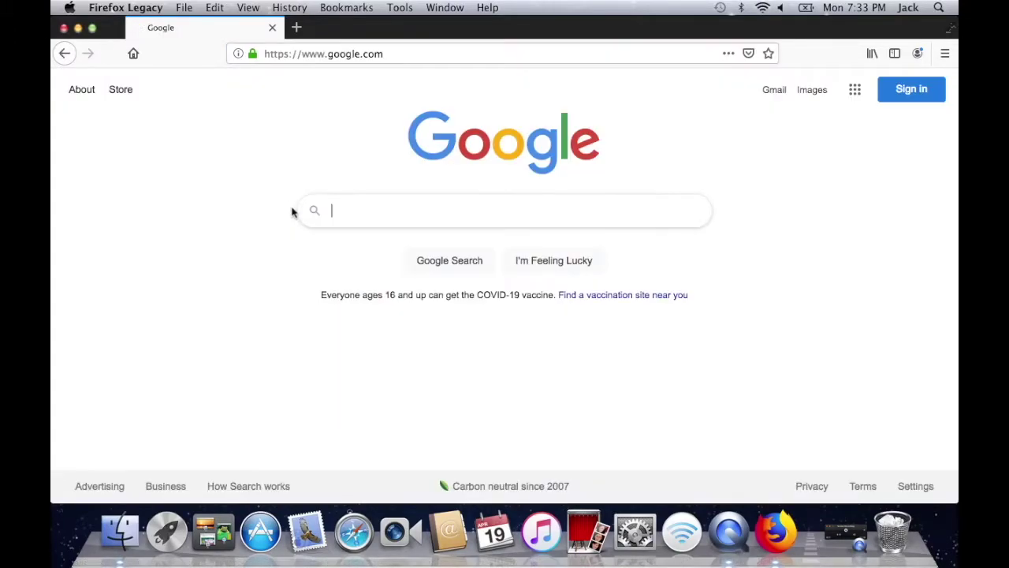